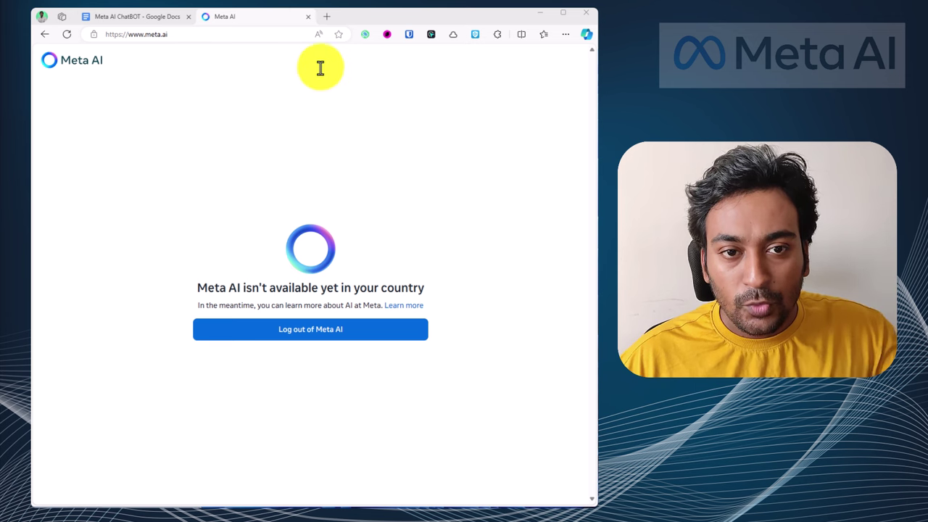
click(254, 34)
key(Return)
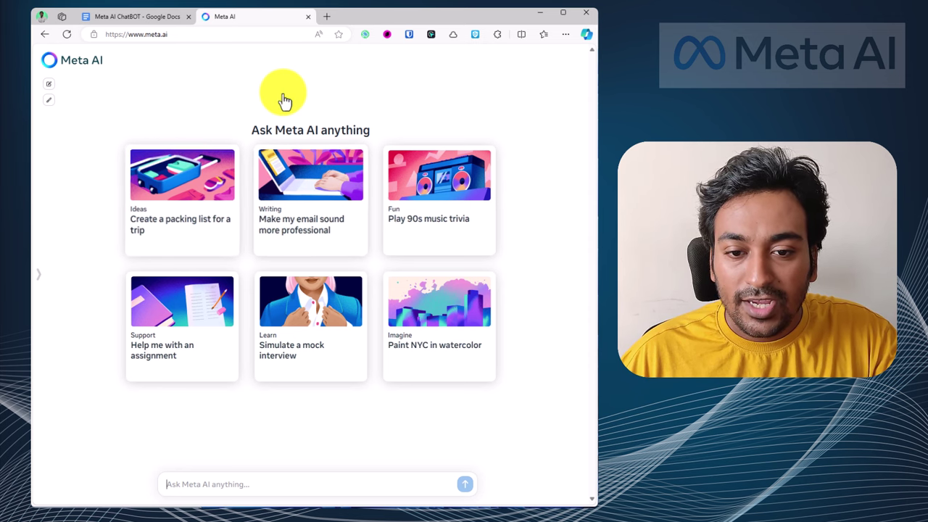
click(38, 275)
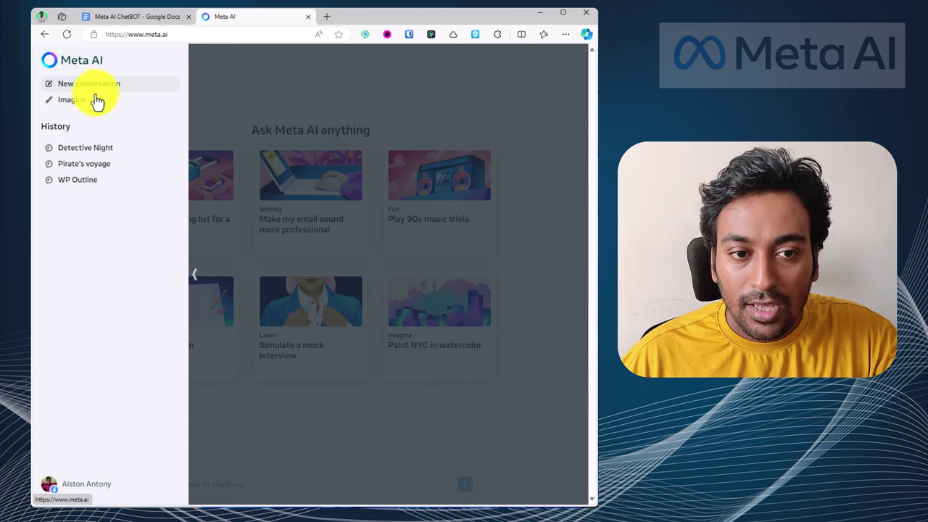
click(94, 87)
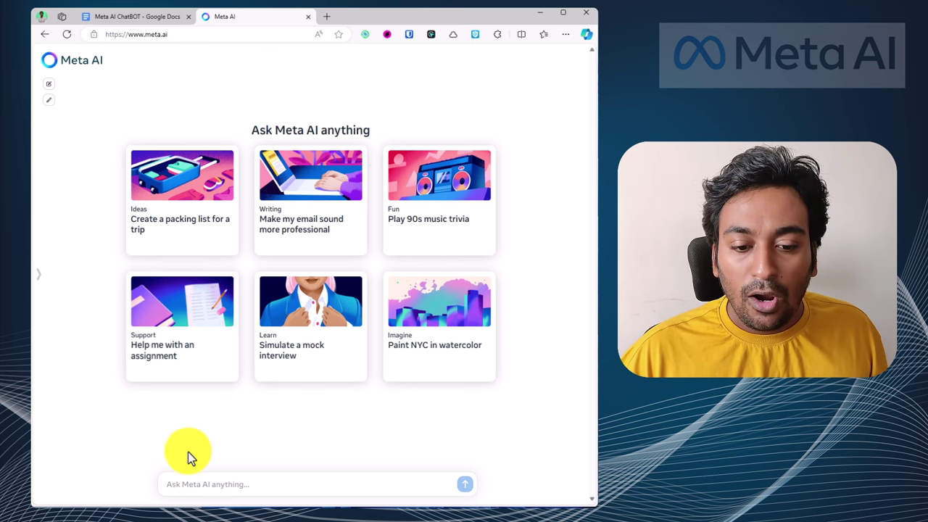
Ask Meta AI "tell me about ai future in 2050" and review the answer from its beginning
click(182, 482)
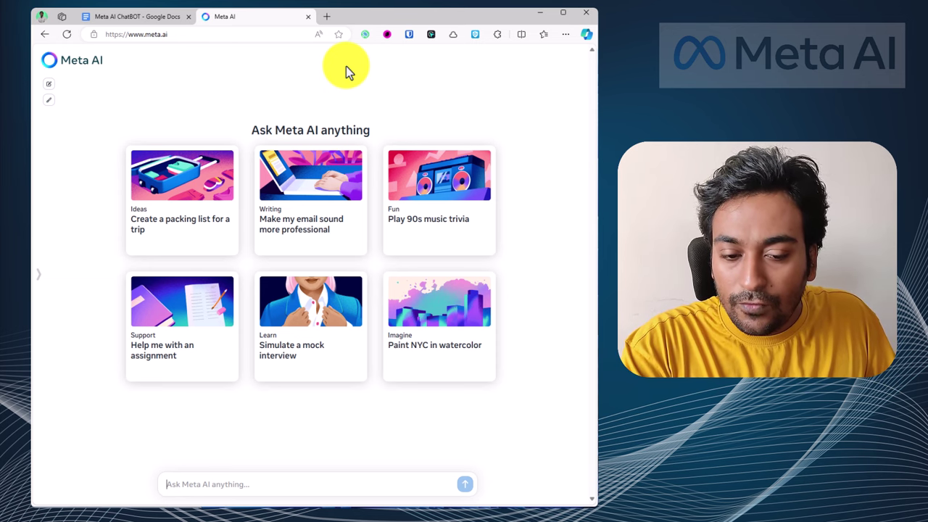
text(tell me about ai future in 2050)
key(Return)
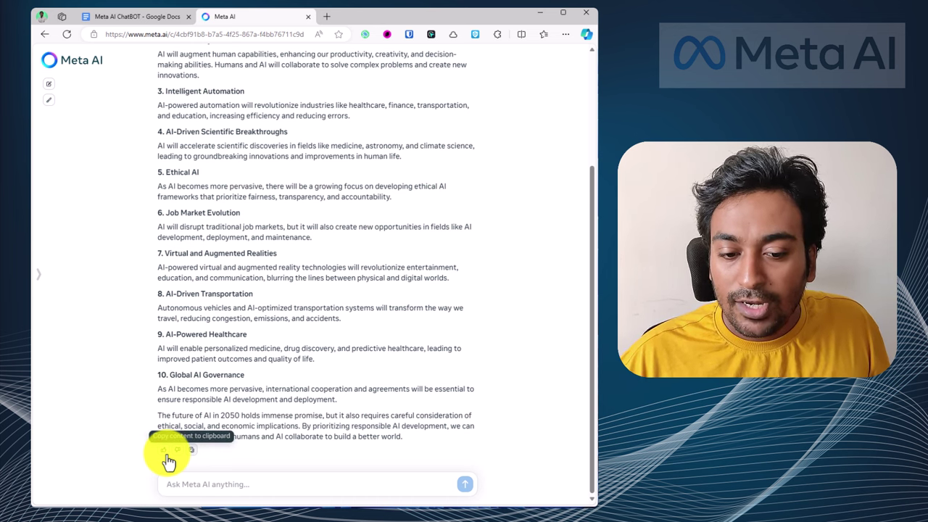
scroll(166, 464, up, 3)
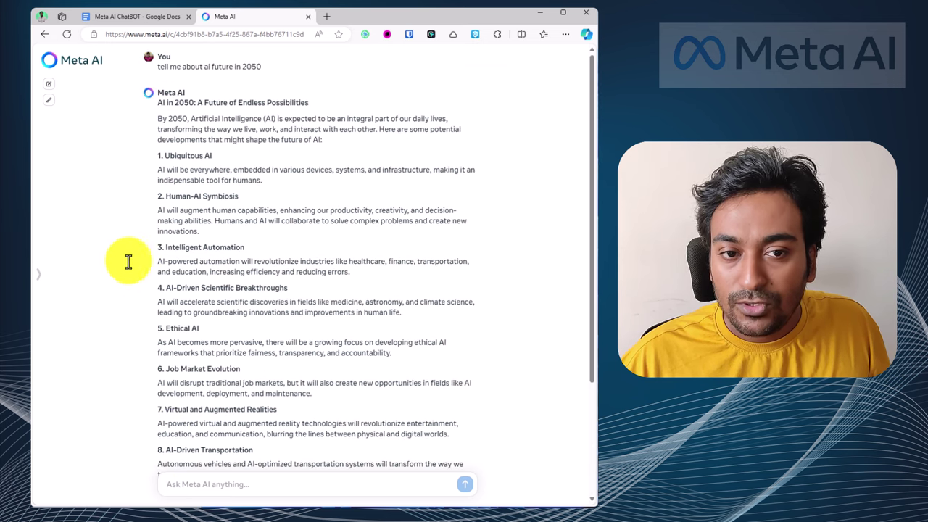
Switch to the Imagine image generator and generate images from the prompt "Imagine a person riding motorcycle"
click(91, 72)
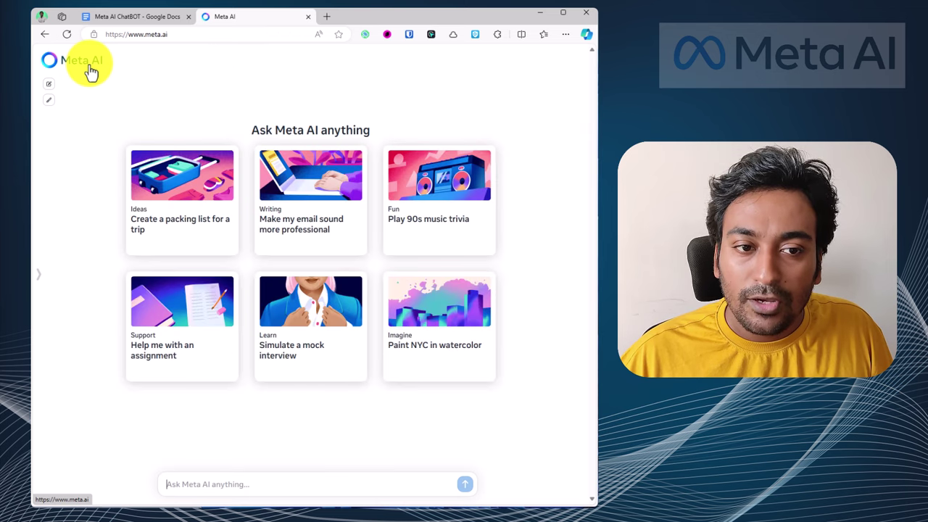
click(44, 283)
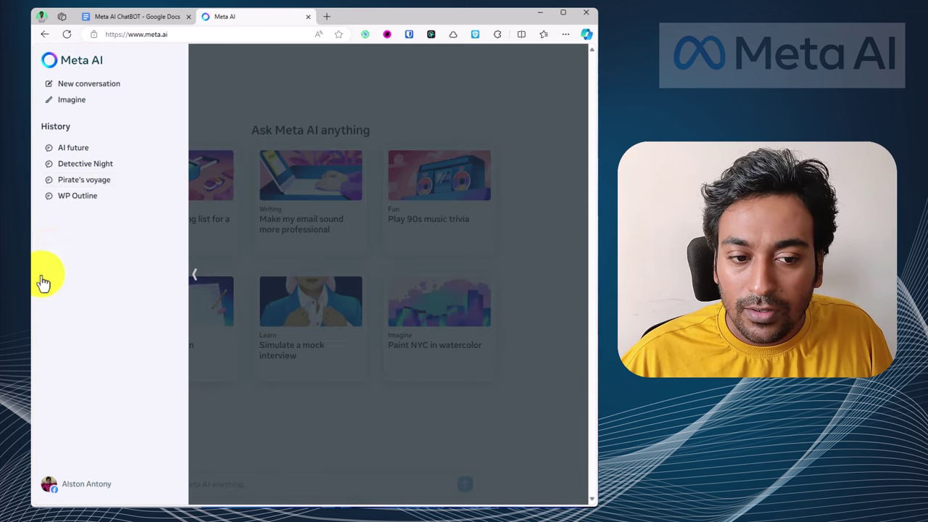
click(101, 102)
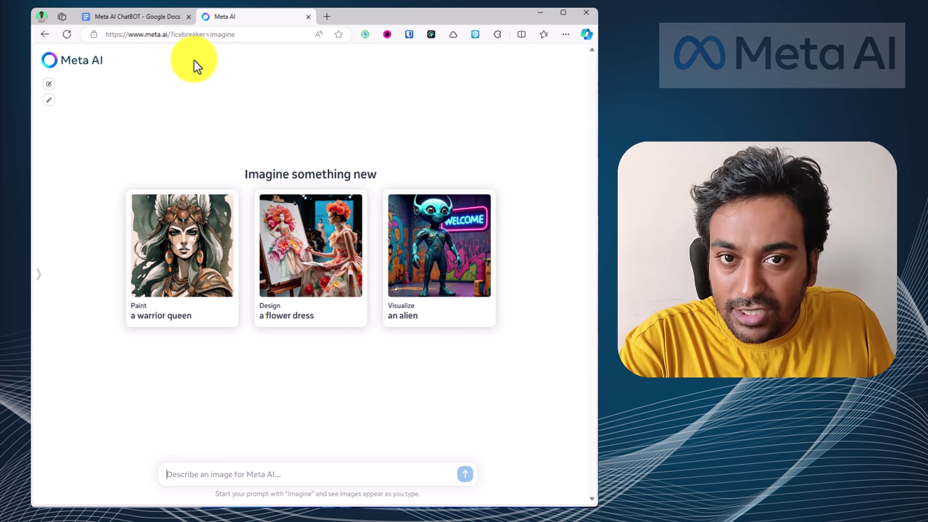
text(Imag)
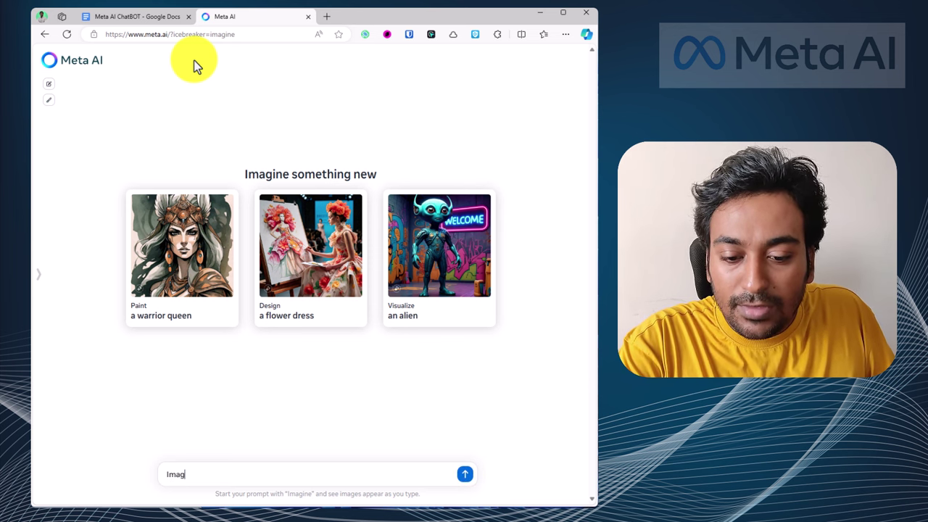
text(ine a person riding motorcycle)
key(Return)
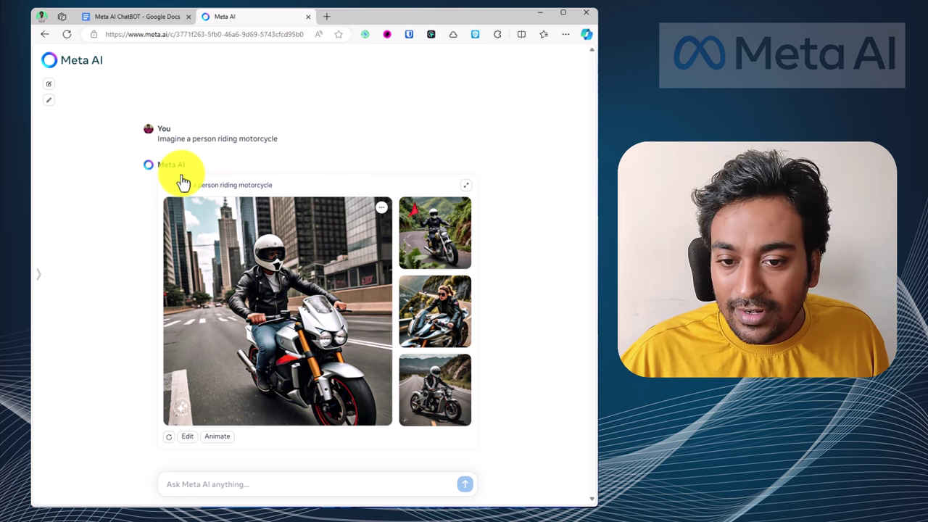
Enlarge the motorcycle image set and inspect the rider with the red flag and the woman in sunglasses individually
click(466, 198)
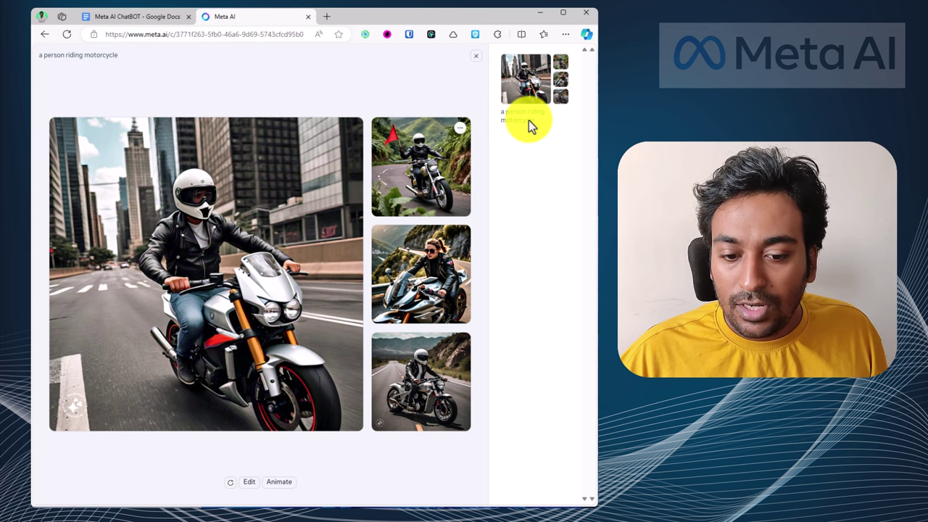
click(421, 183)
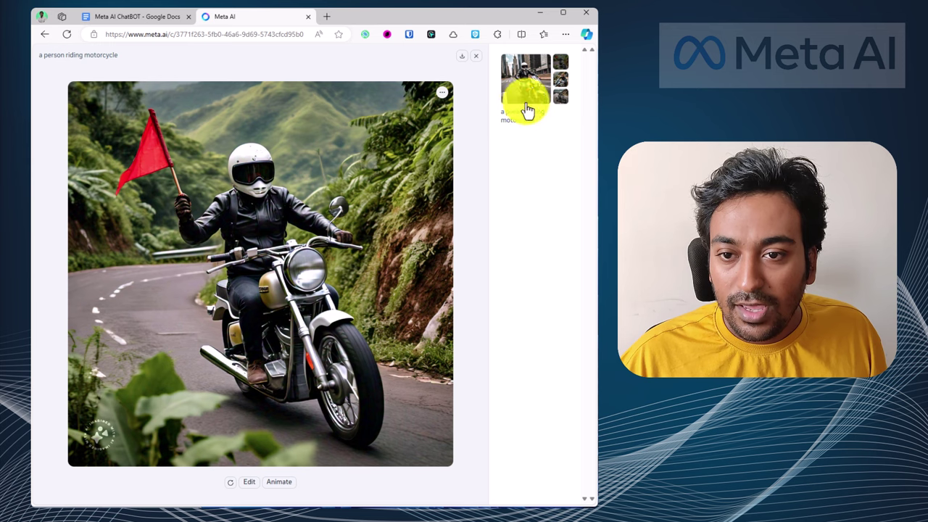
click(566, 85)
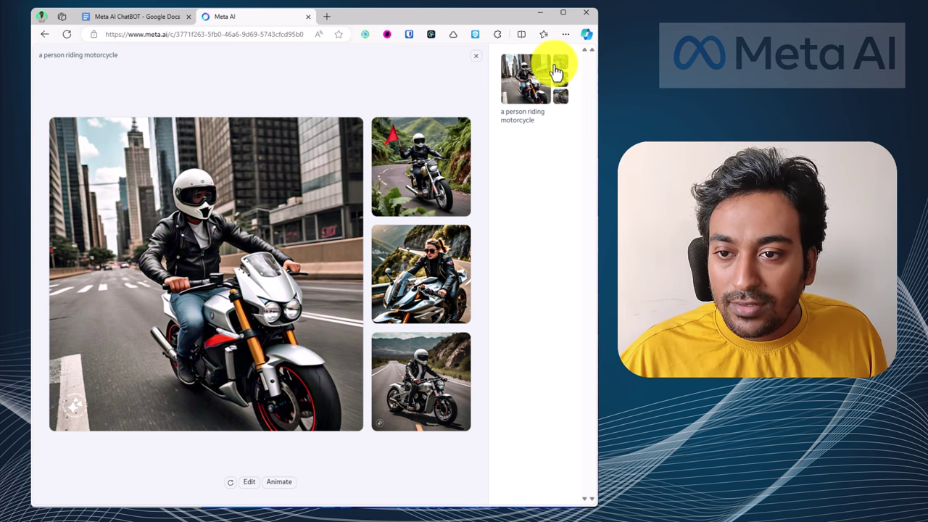
click(421, 270)
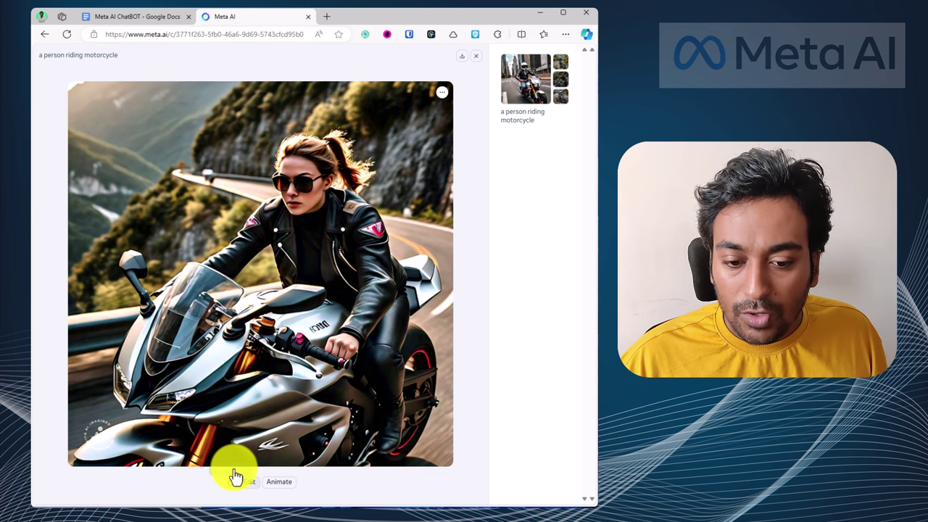
click(557, 102)
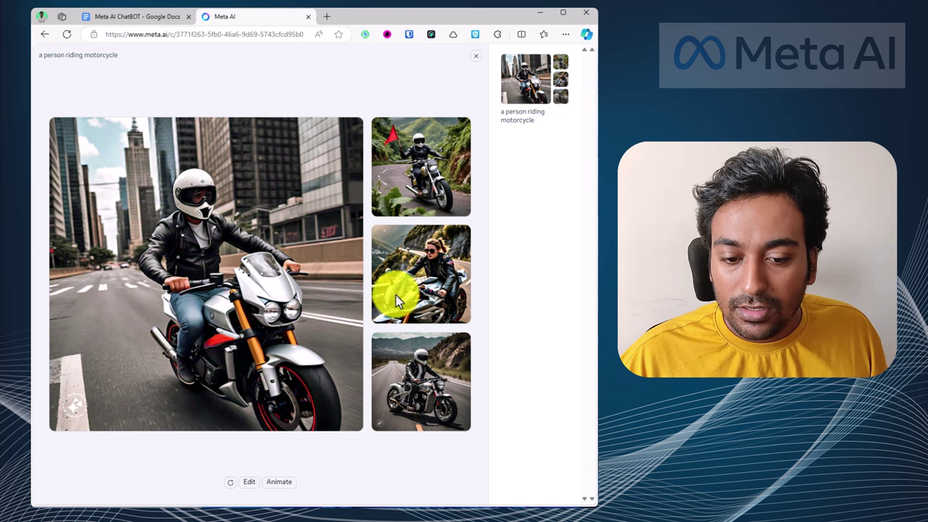
Edit the motorcycle image set with the change request "black motorcycle in hill station"
click(243, 485)
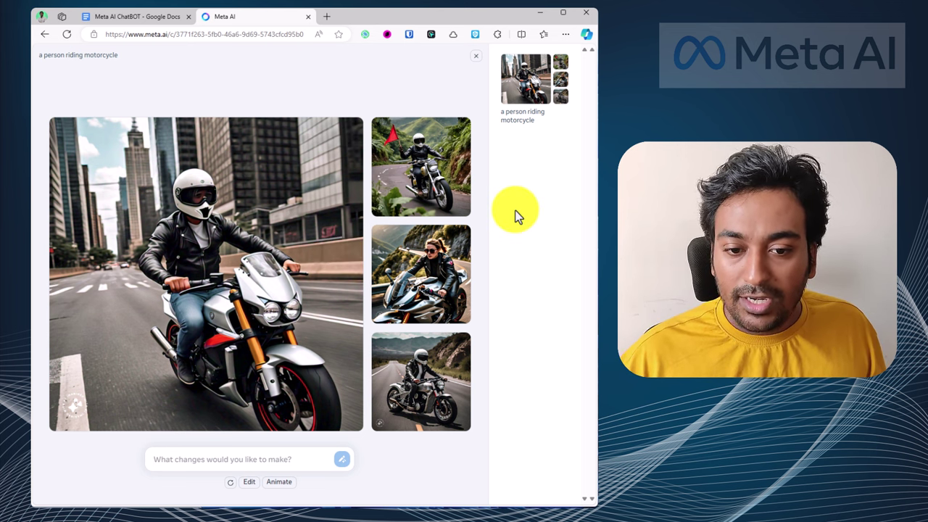
text(black)
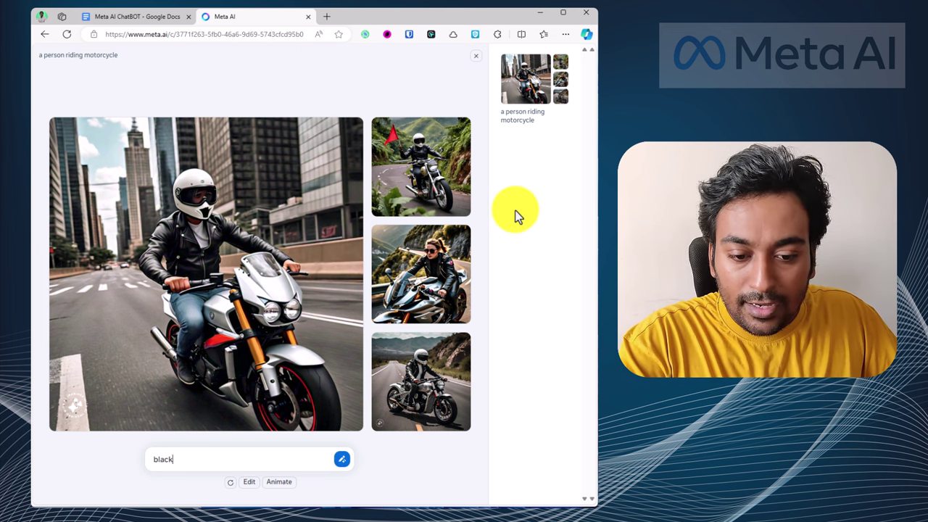
text( motorc)
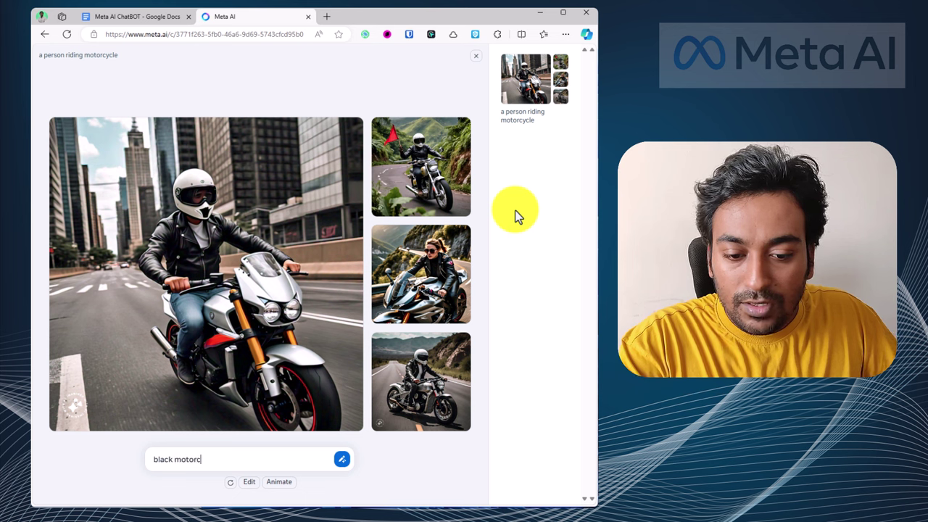
text(ycle in)
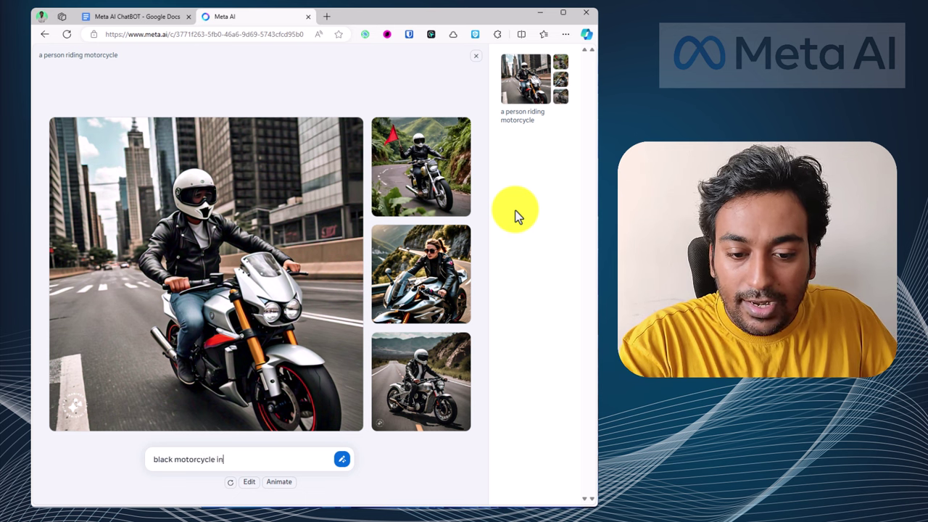
text( hill station)
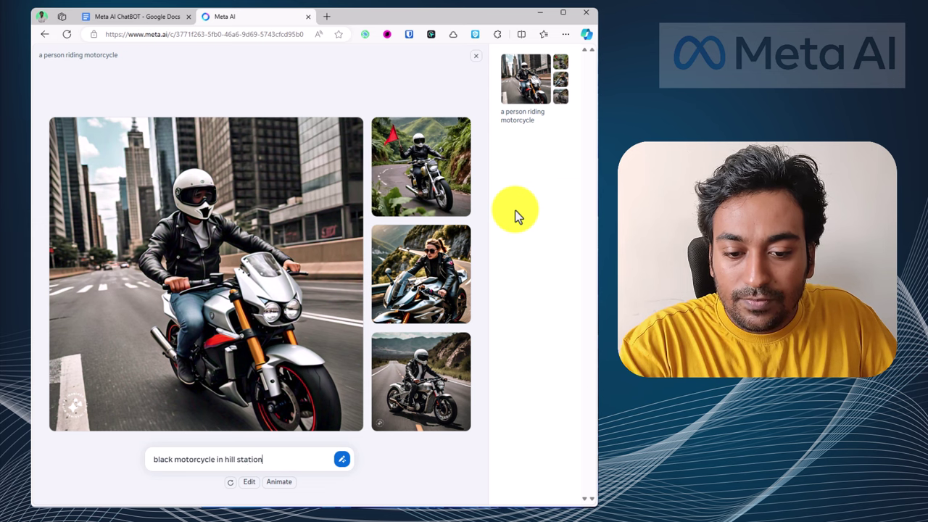
key(Return)
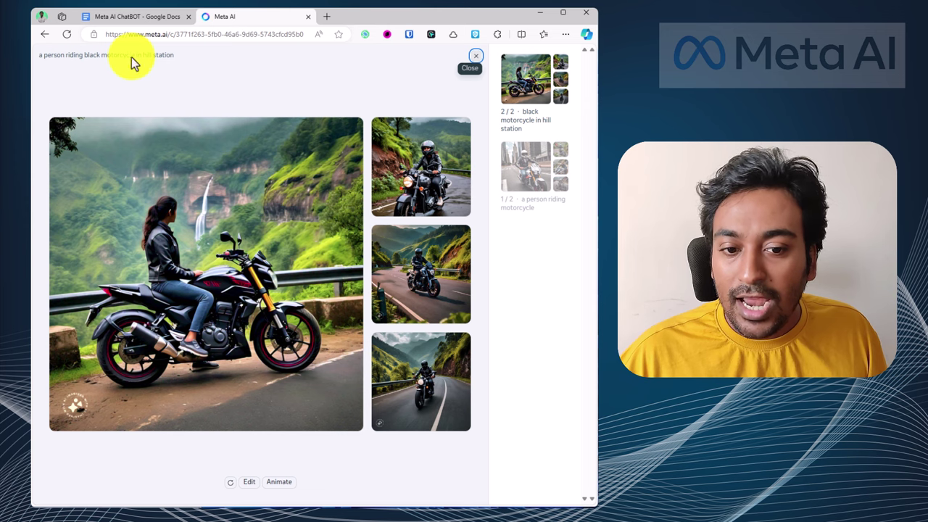
Open the hill station image of the helmeted rider on the curving road and edit it with "in early morning"
click(423, 272)
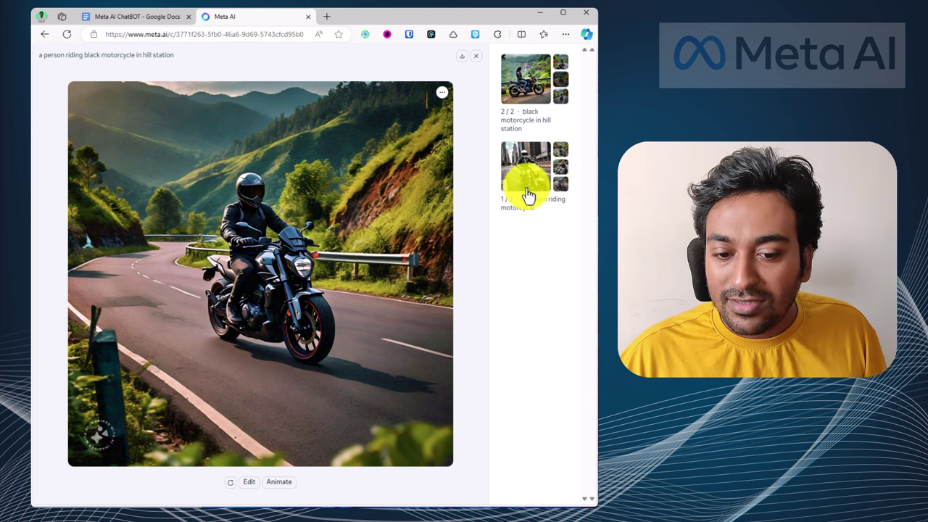
click(250, 483)
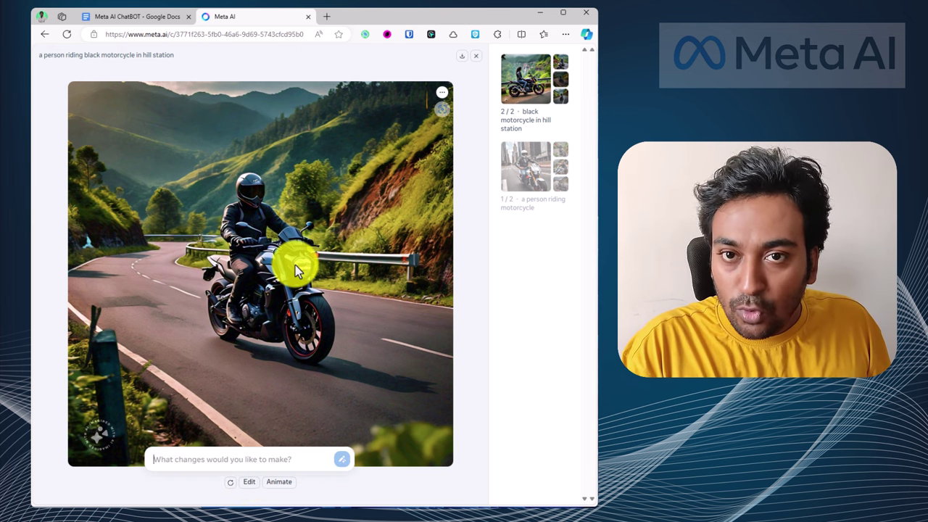
text(in early morning)
key(Return)
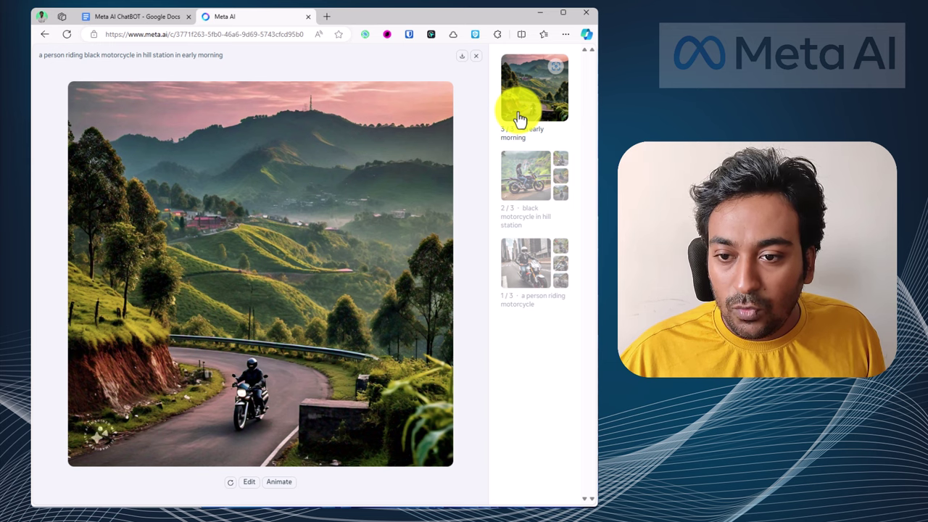
Return to the "black motorcycle in hill station" version, check the main image's extra options, and animate the set
click(522, 180)
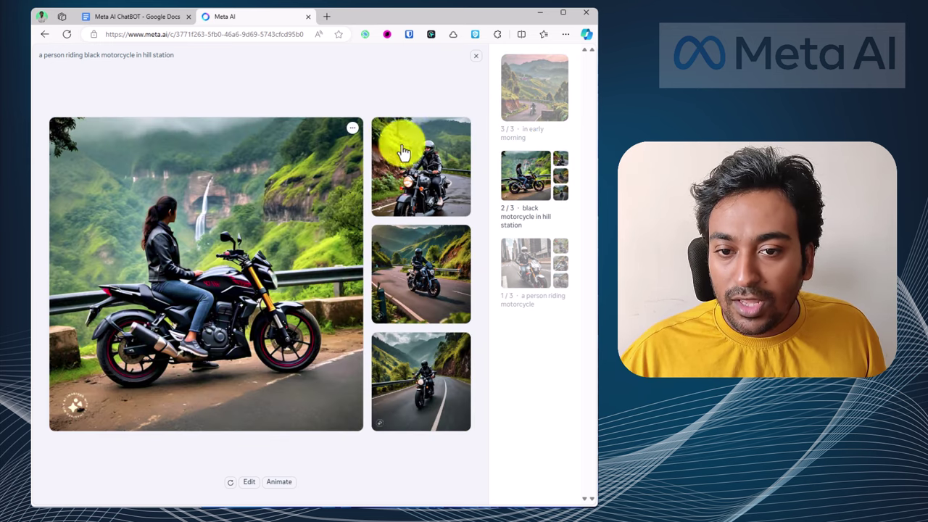
click(353, 132)
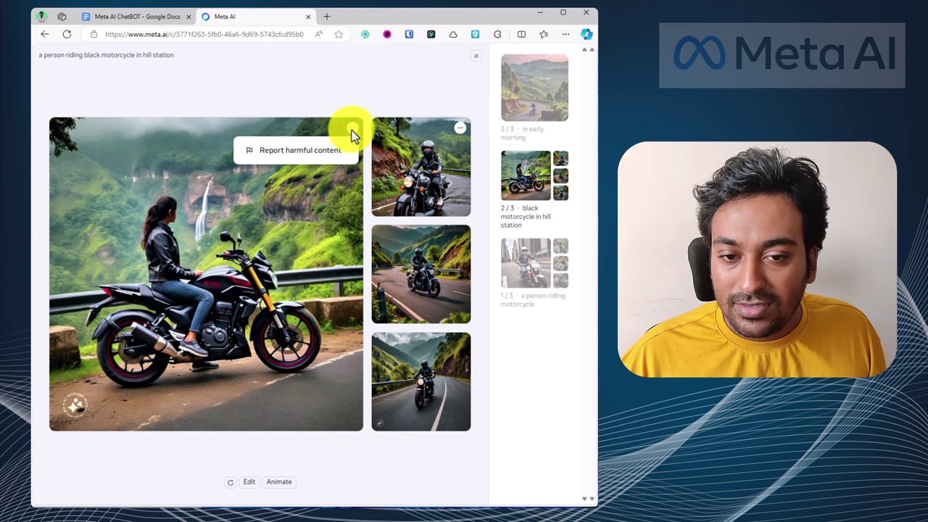
click(355, 132)
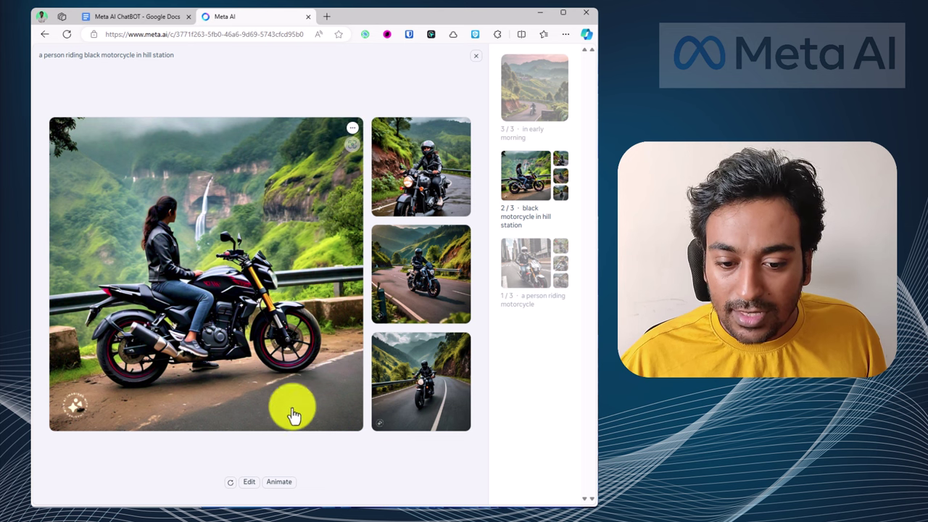
click(278, 484)
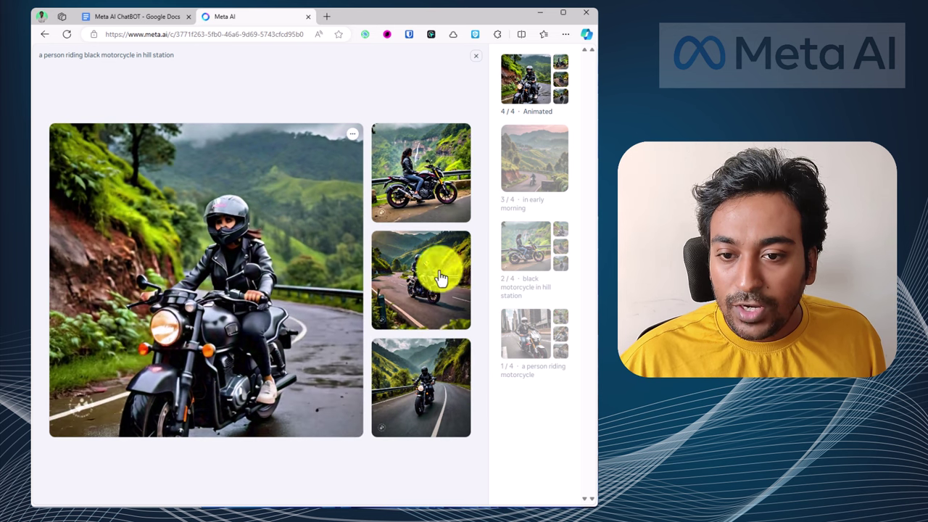
View the animated clip of the woman beside the waterfall, return to the animated set, and close the enlarged view
click(417, 191)
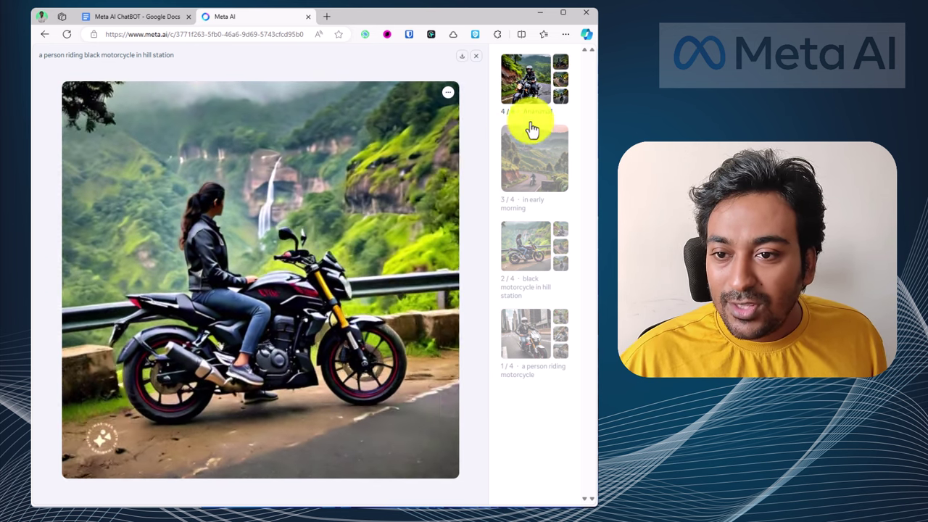
click(564, 101)
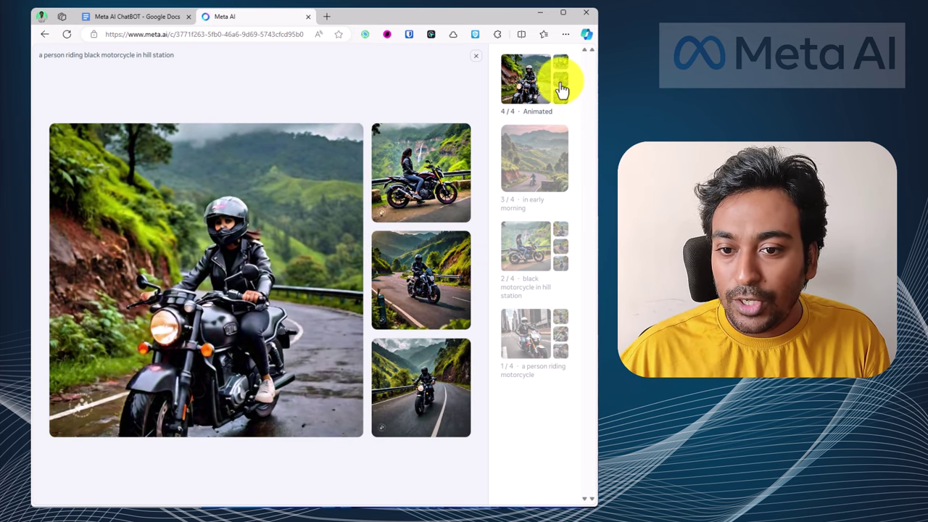
click(476, 56)
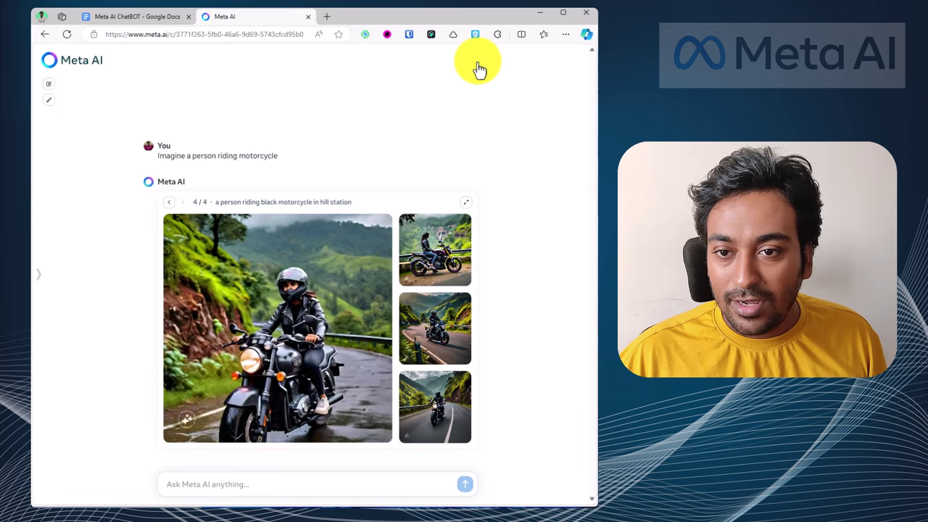
Open the "Pirate's voyage" conversation from the history and enlarge its animated anime-style pirate image set
click(38, 275)
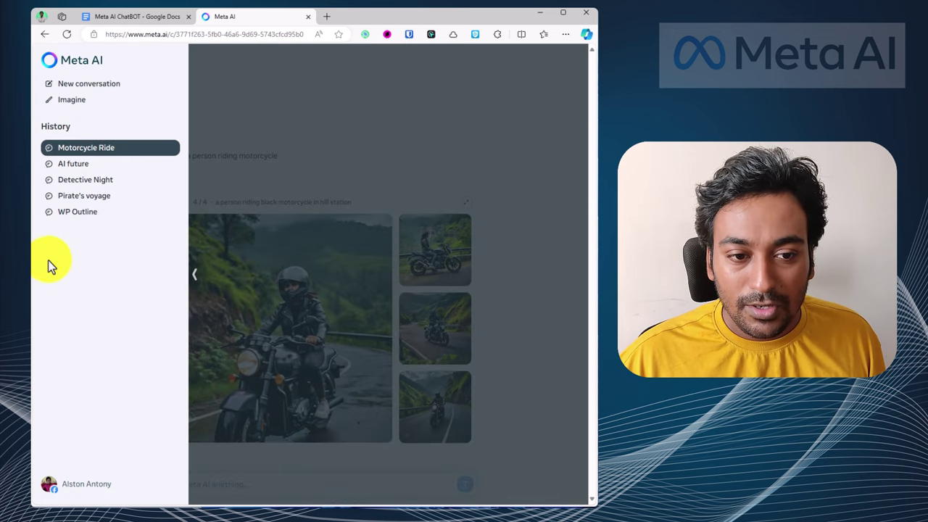
click(100, 198)
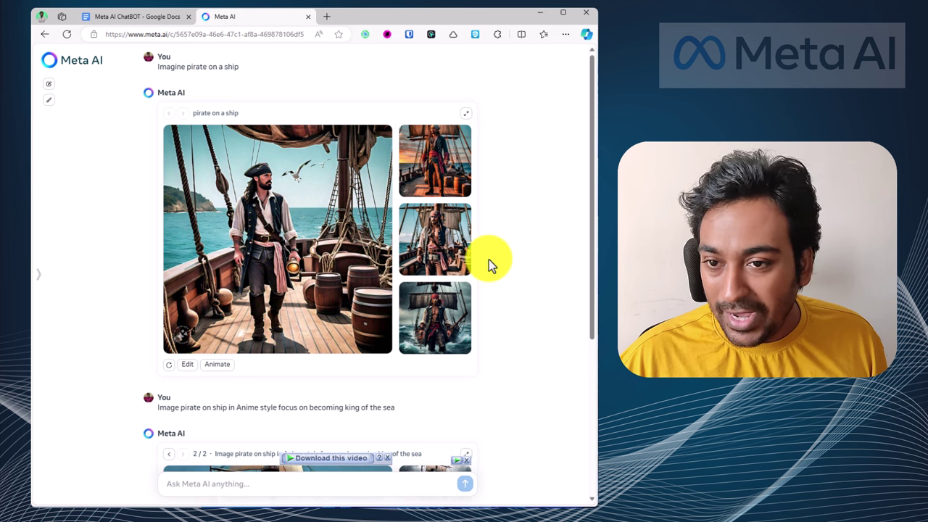
scroll(489, 259, down, 3)
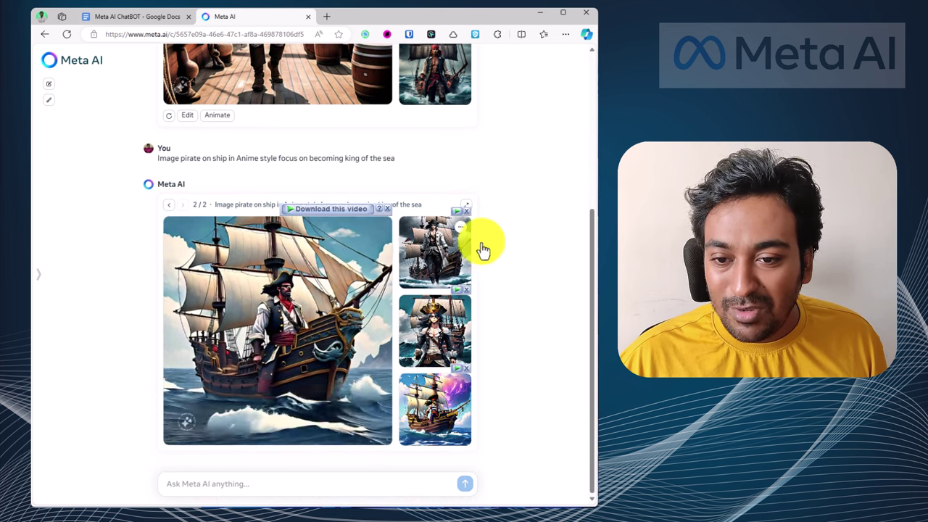
click(467, 211)
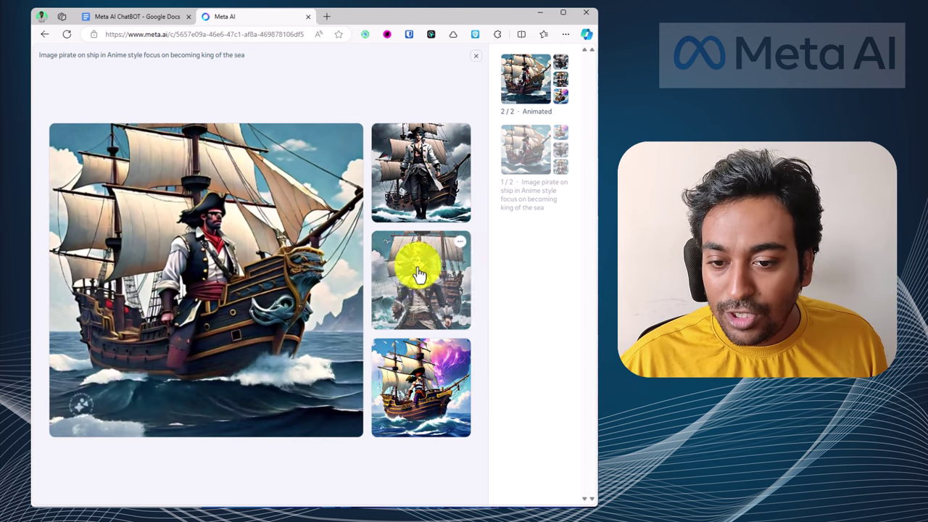
View the animated crowned pirate and the white-coated pirate one at a time, and close the enlarged view
click(421, 281)
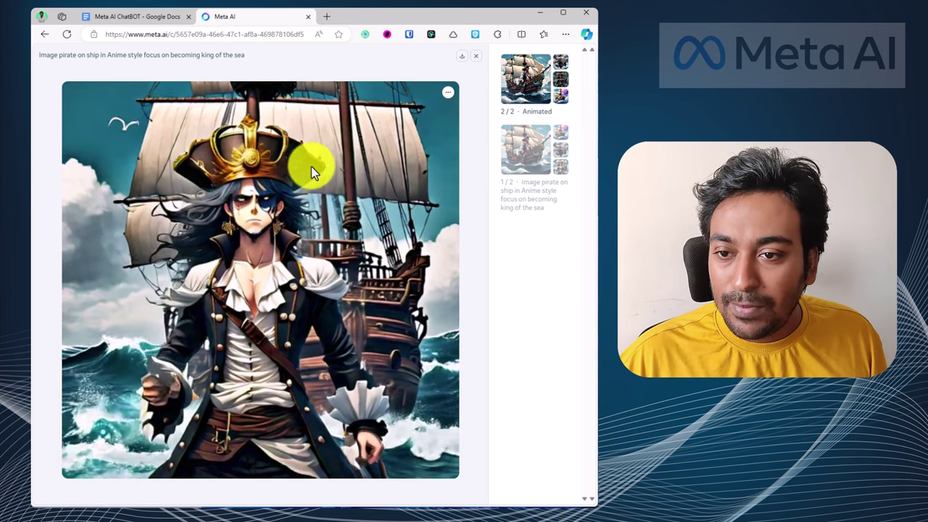
click(562, 101)
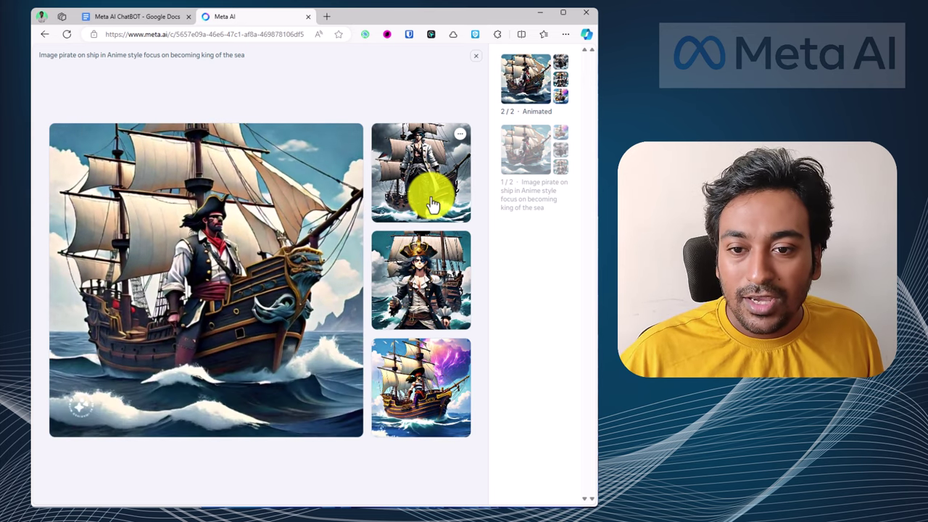
click(407, 189)
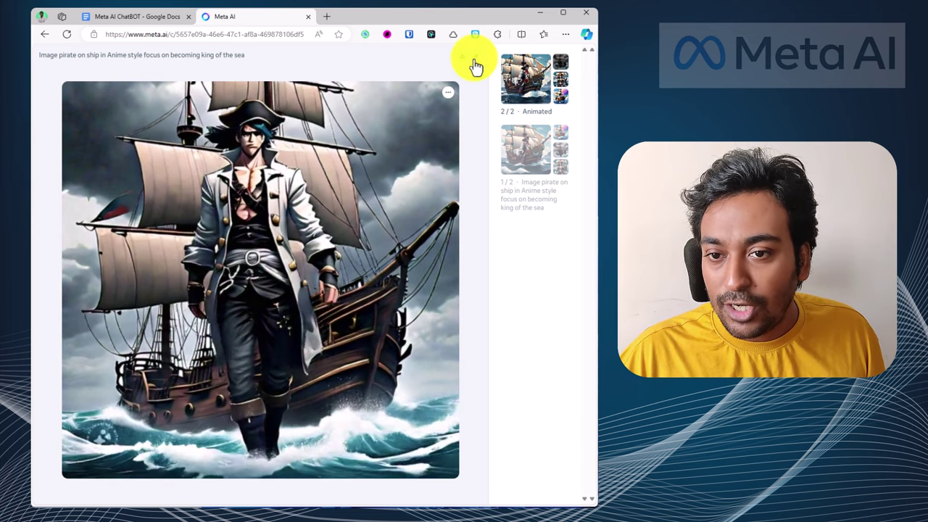
click(475, 64)
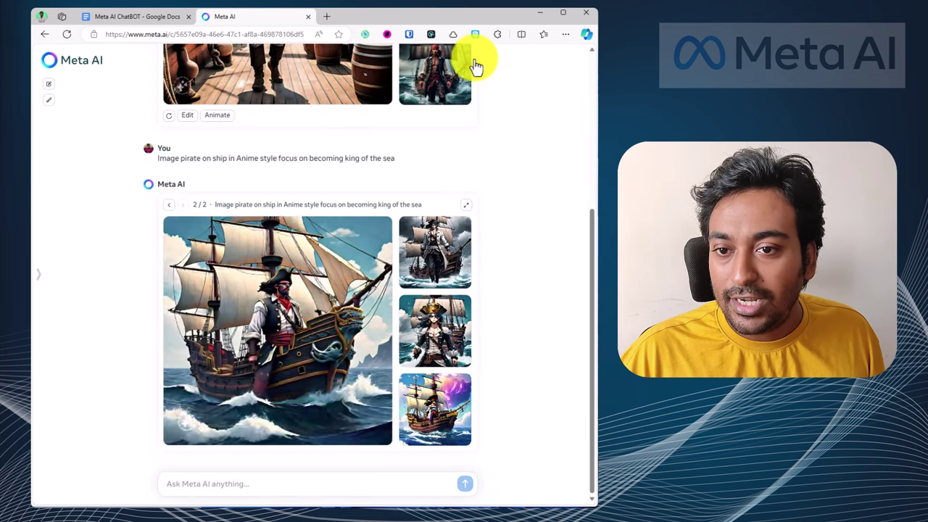